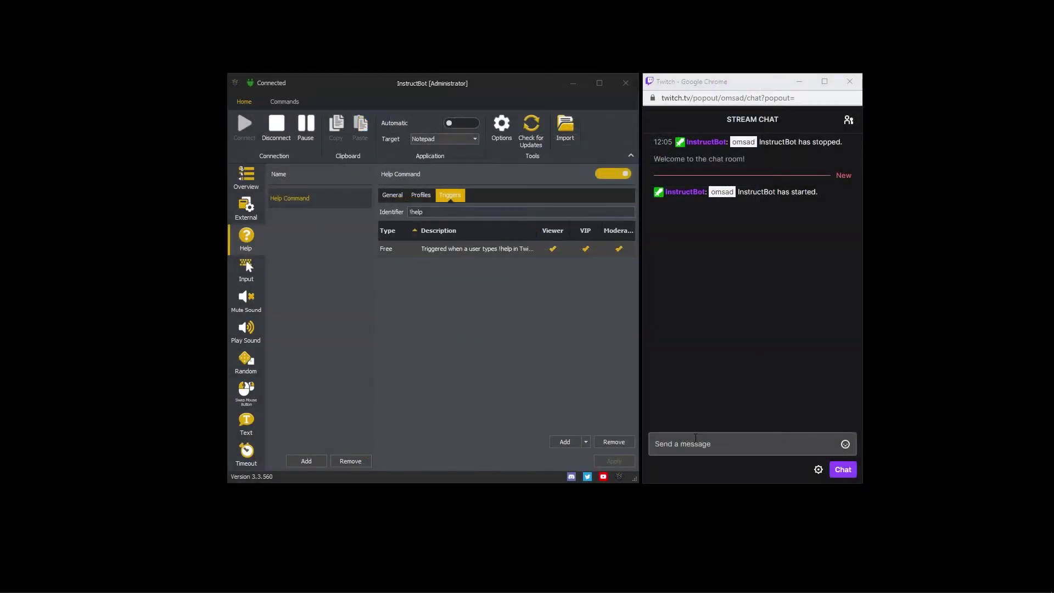
Send the !help command twice in the Twitch stream chat
{"action": "left_click", "coordinate": [708, 443]}
{"action": "type", "text": "!help"}
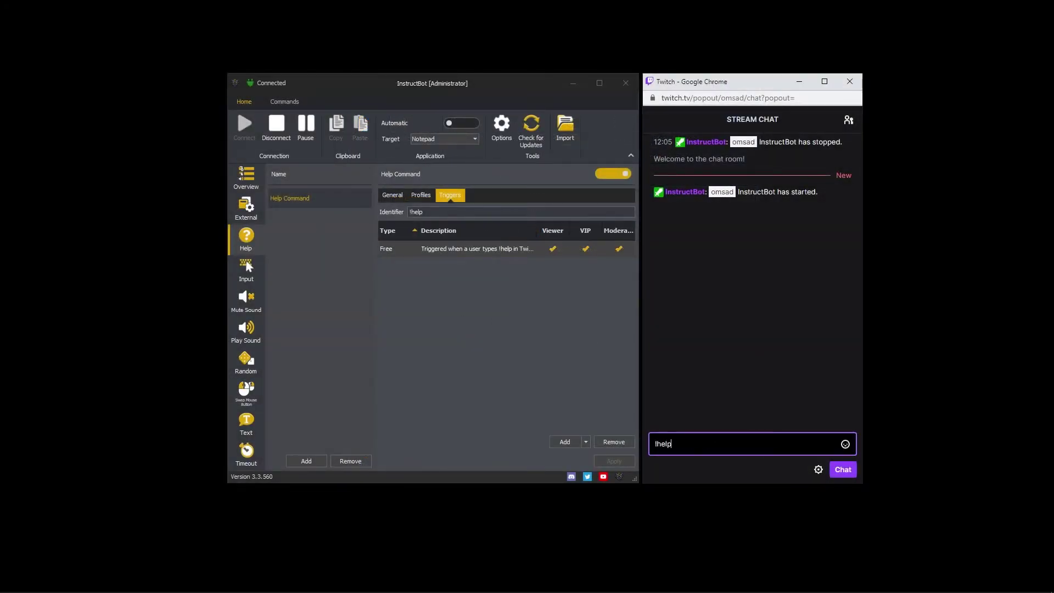
{"action": "key", "text": "Return"}
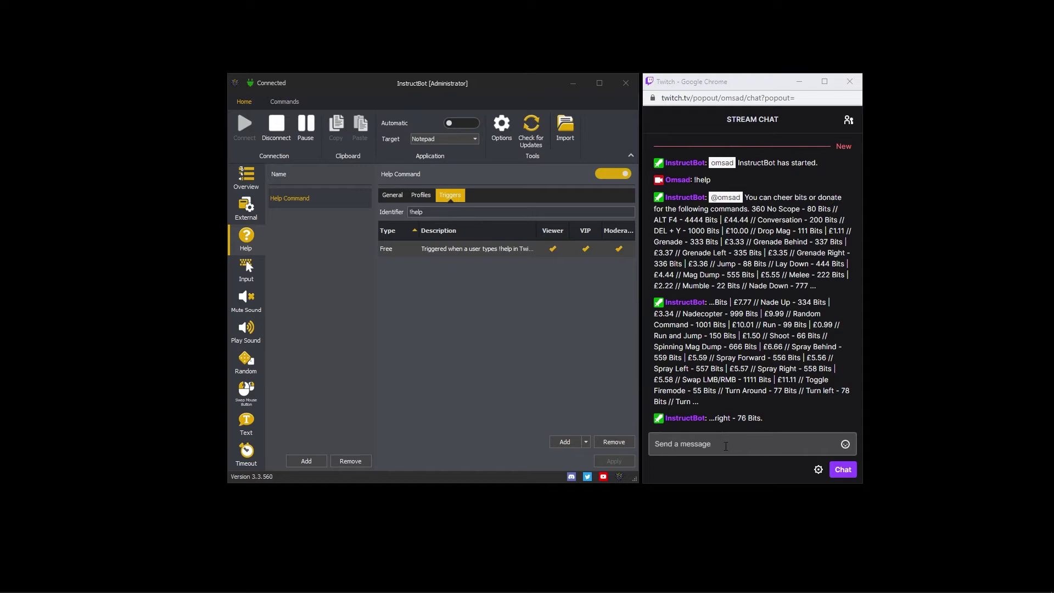
{"action": "left_click", "coordinate": [726, 446]}
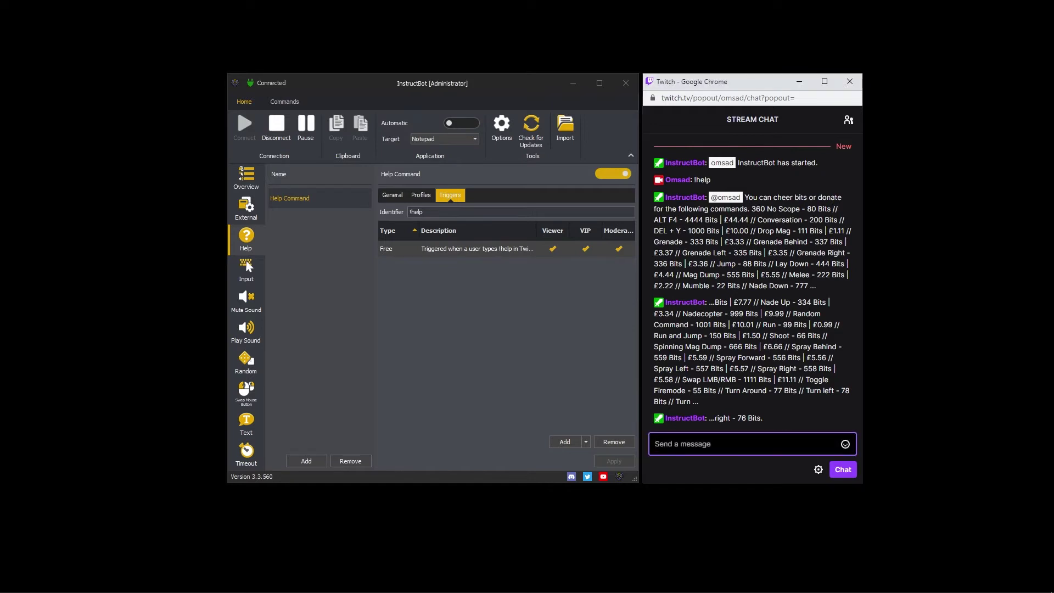
{"action": "type", "text": "!help"}
{"action": "key", "text": "Return"}
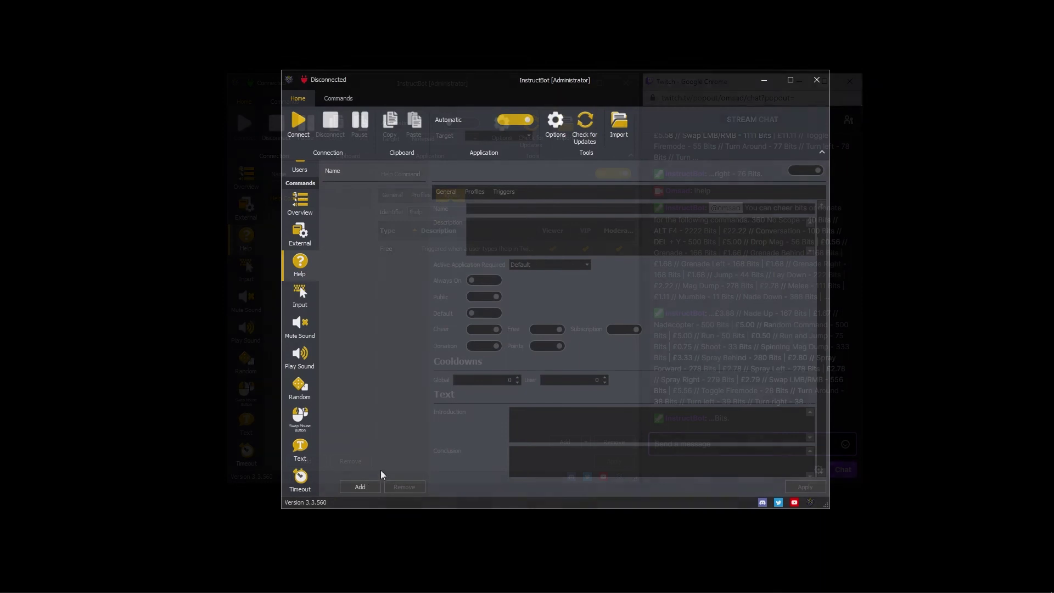
Add a help command named "Default Help Command" with the description "Help command for all other commands."
{"action": "left_click", "coordinate": [370, 487]}
{"action": "left_click", "coordinate": [482, 211]}
{"action": "type", "text": "Default Help Command"}
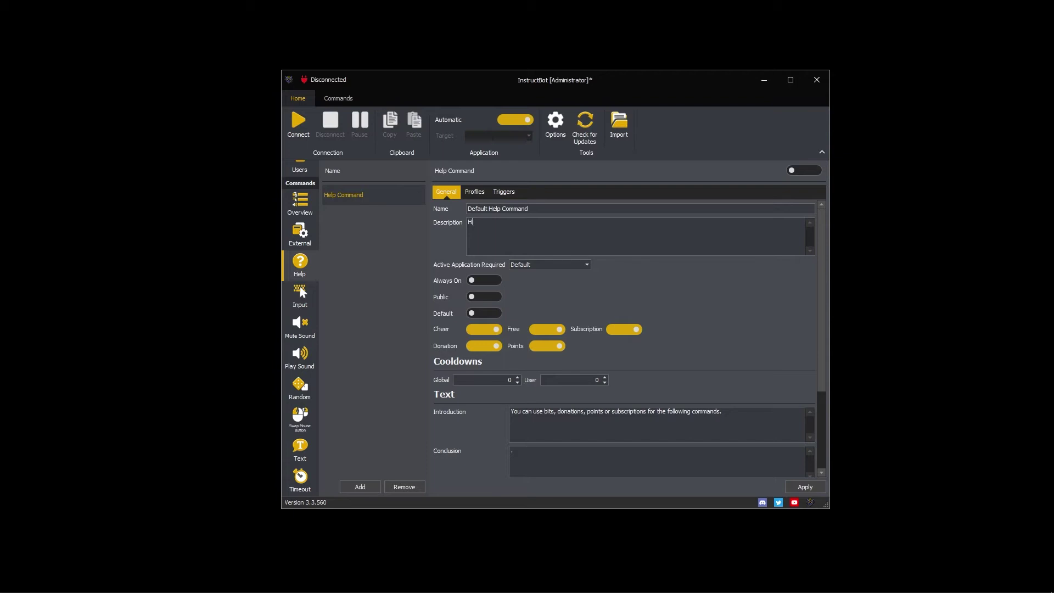
{"action": "type", "text": "elp command for all other commands."}
Switch the command's Cheer and Donation options off and back on to compare the example output
{"action": "scroll", "coordinate": [676, 210], "scroll_direction": "down", "scroll_amount": 3}
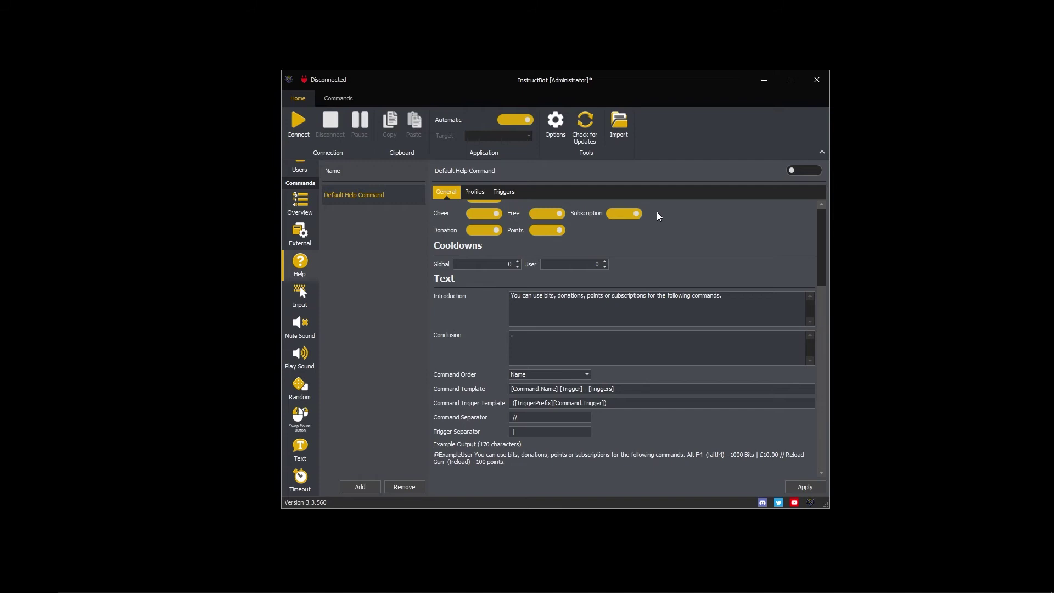
{"action": "left_click", "coordinate": [489, 215]}
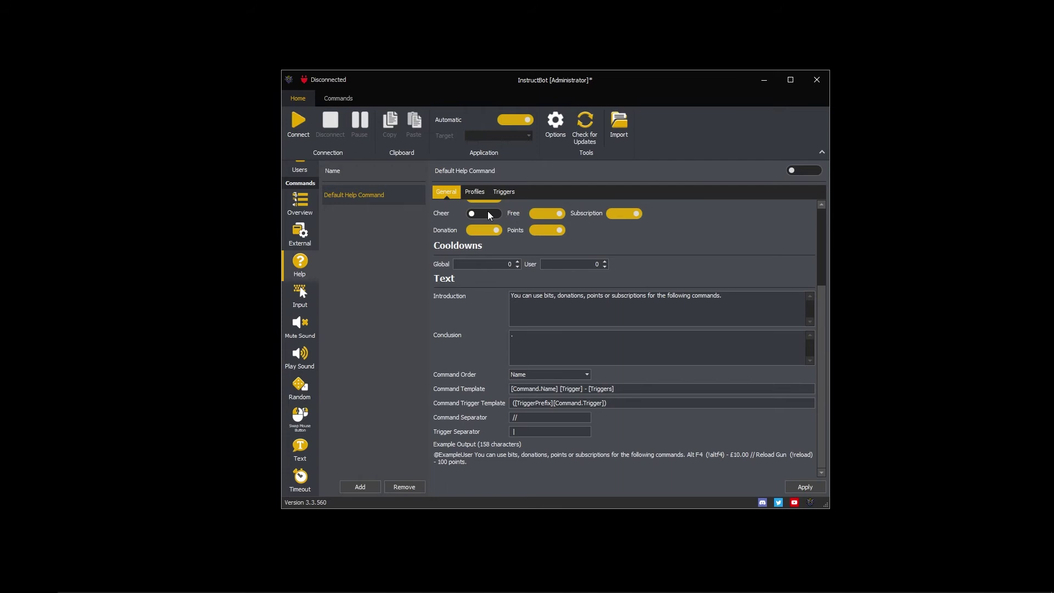
{"action": "left_click", "coordinate": [489, 214]}
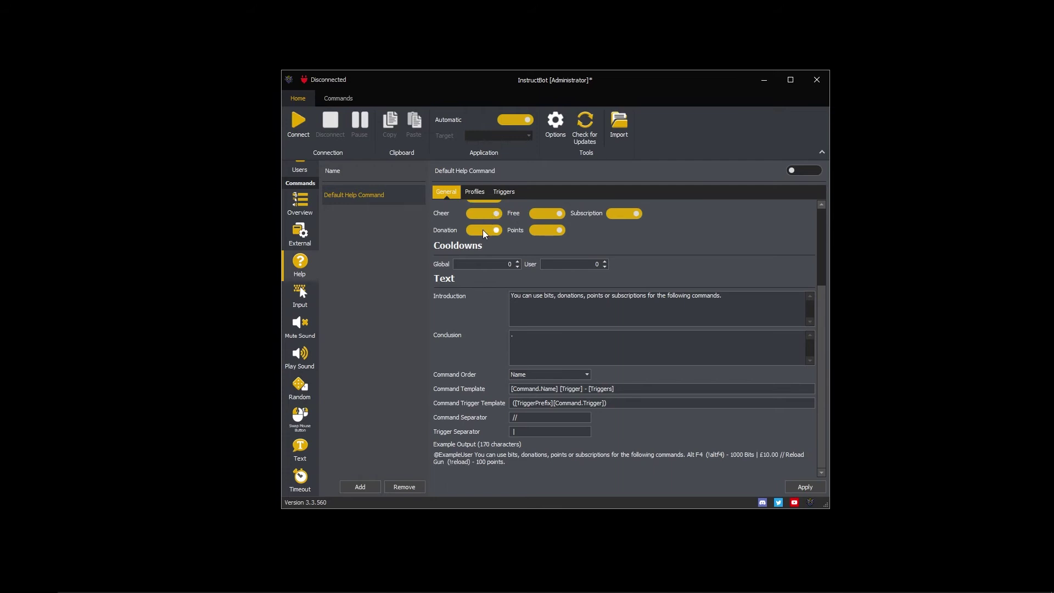
{"action": "left_click", "coordinate": [485, 231]}
{"action": "left_click", "coordinate": [483, 233]}
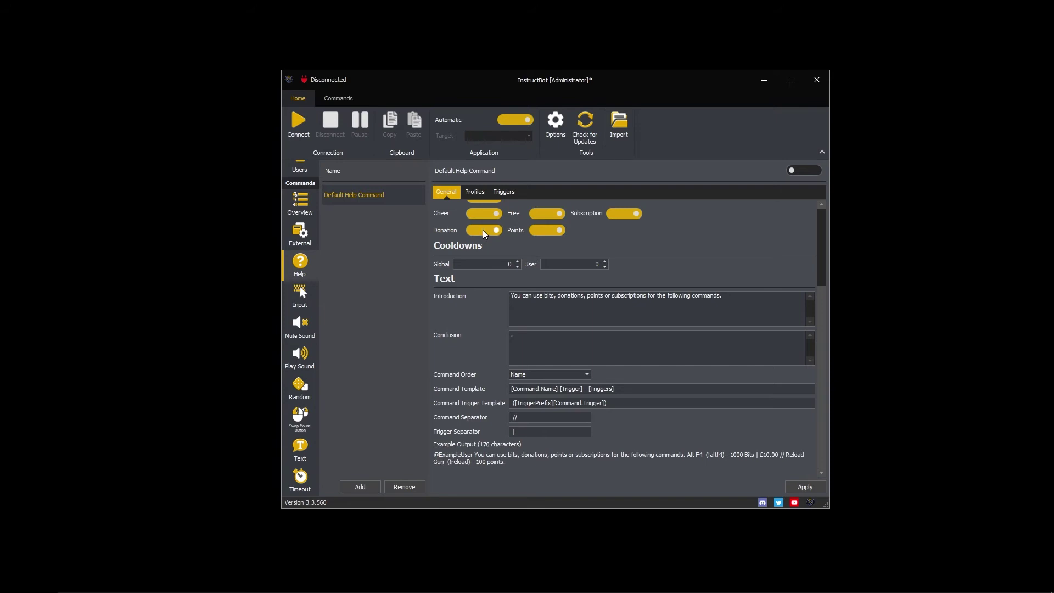
Turn off the Points, Free and Subscription options and reword the introduction to "You can use bits and donations for the following commands."
{"action": "left_click", "coordinate": [547, 232]}
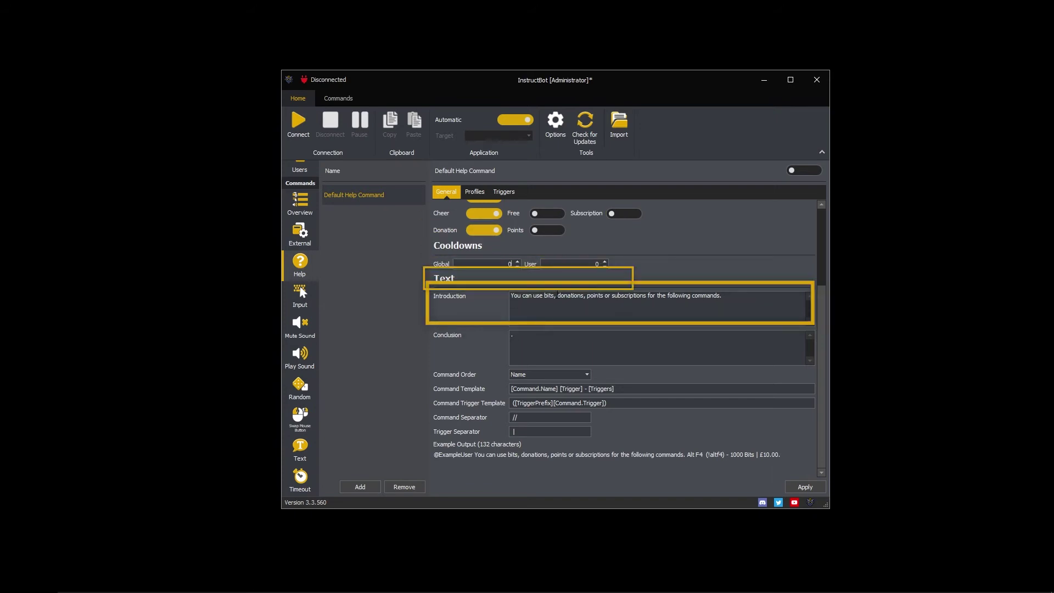
{"action": "left_click", "coordinate": [554, 295]}
{"action": "key", "text": "Delete"}
{"action": "type", "text": "and"}
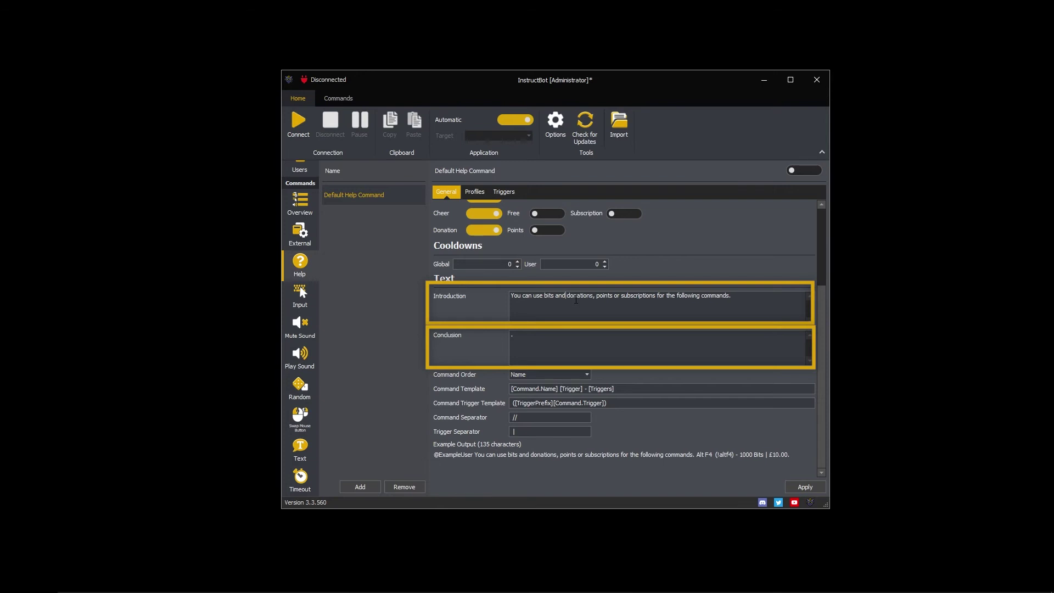
{"action": "left_click", "coordinate": [654, 301], "text": "shift"}
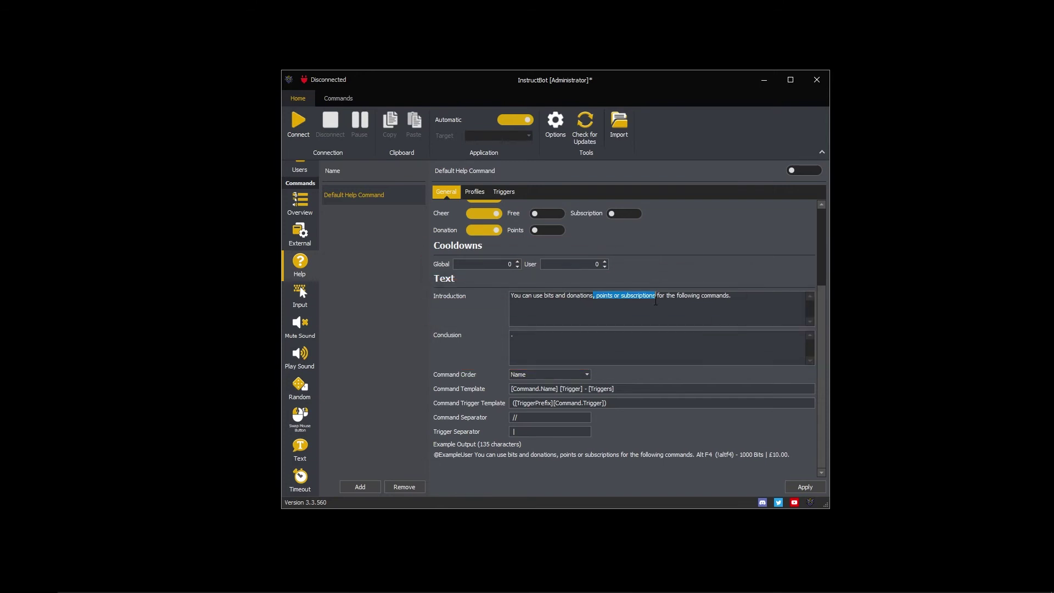
{"action": "key", "text": "Delete"}
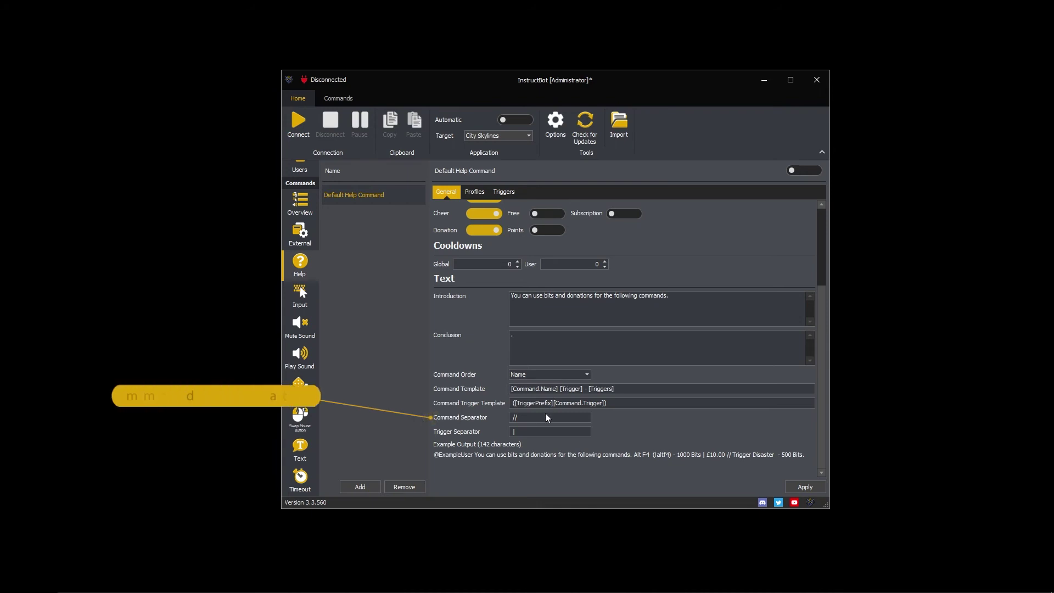
Try "||" as the command separator and restore it to "//"
{"action": "left_click", "coordinate": [546, 416]}
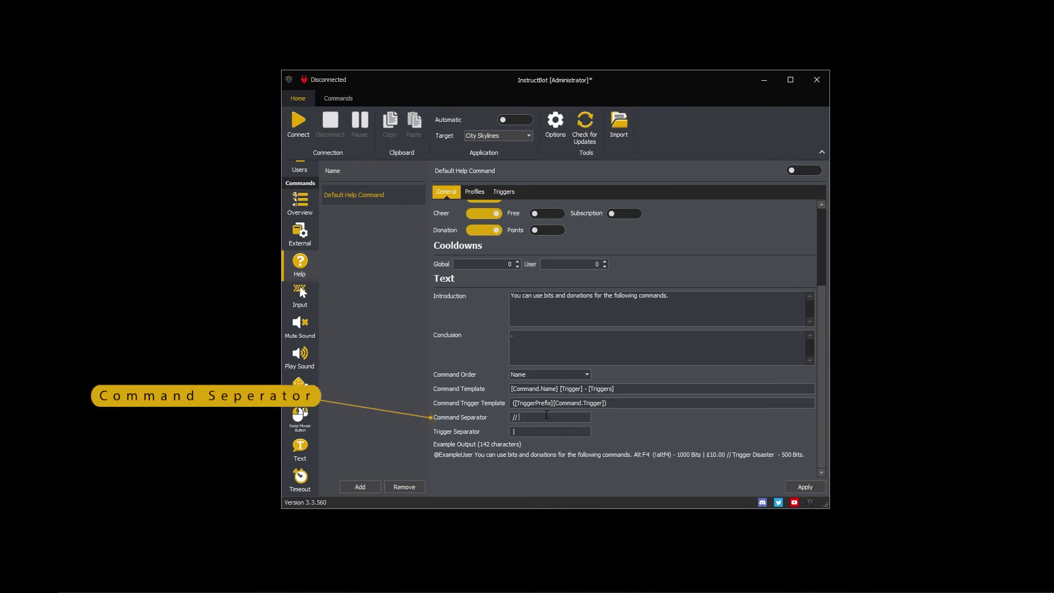
{"action": "double_click", "coordinate": [546, 416]}
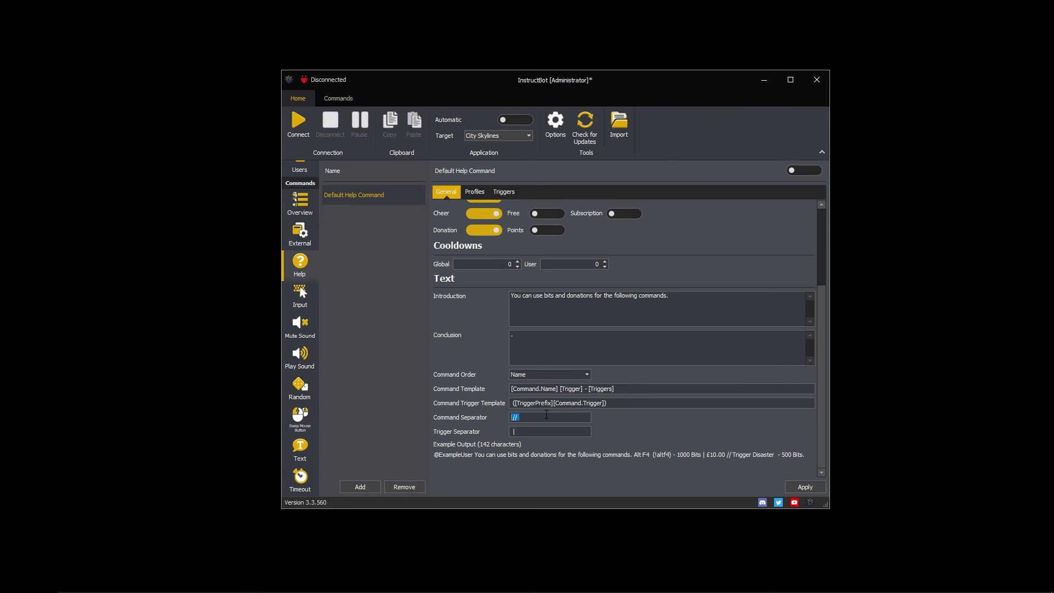
{"action": "key", "text": "BackSpace"}
{"action": "type", "text": "||"}
{"action": "key", "text": "ctrl+a"}
{"action": "key", "text": "BackSpace"}
{"action": "type", "text": "//"}
Try "?" as the trigger separator and restore it to "|"
{"action": "key", "text": "Tab"}
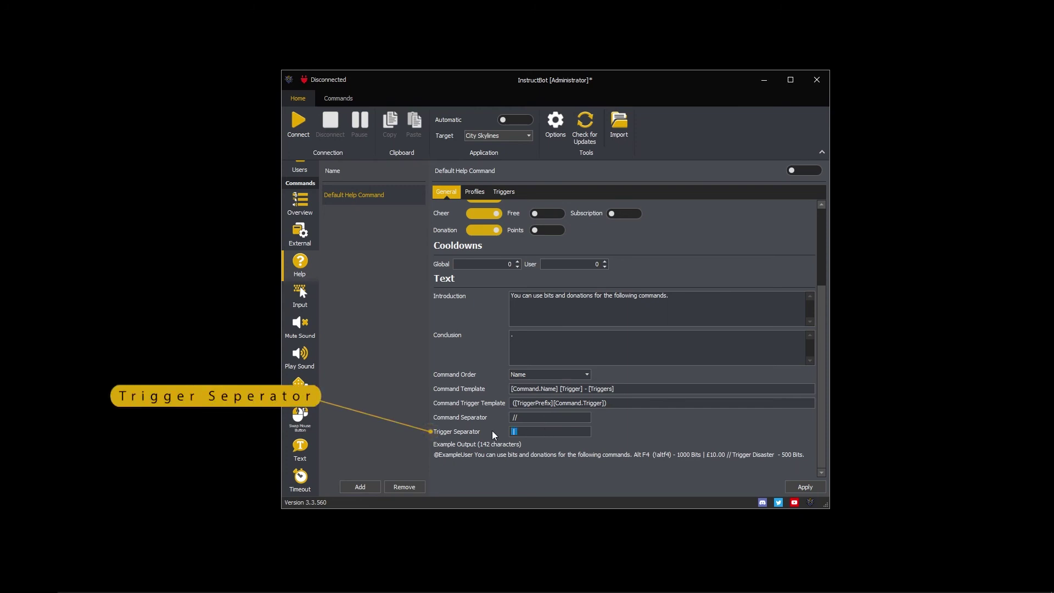
{"action": "type", "text": "?"}
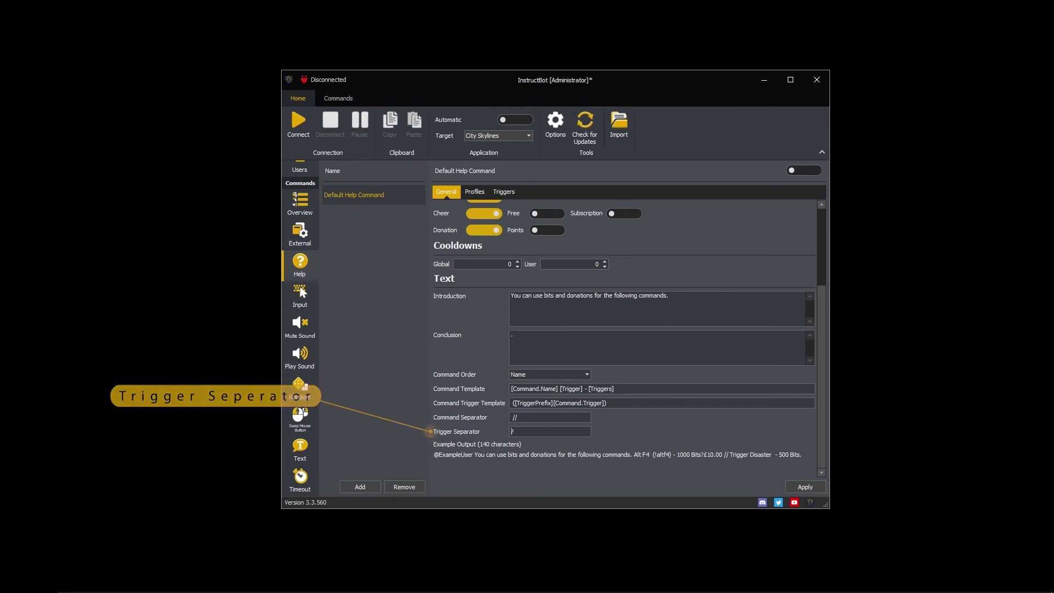
{"action": "key", "text": "Home"}
{"action": "key", "text": "End"}
{"action": "key", "text": "shift+Home"}
{"action": "type", "text": "|"}
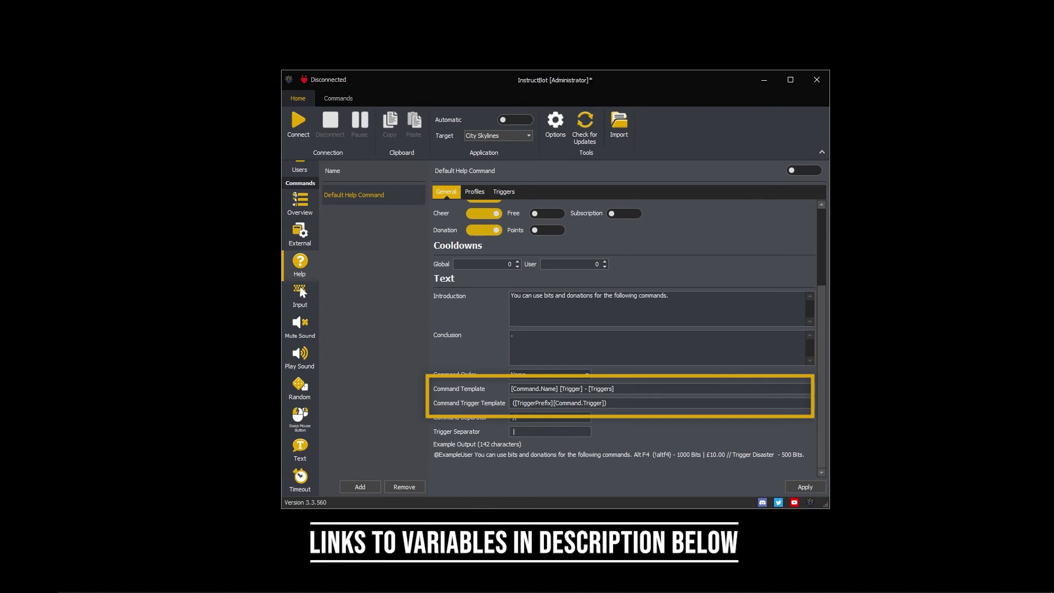
Assign the help command to the Common profile and set its trigger identifier to !help
{"action": "left_click", "coordinate": [484, 192]}
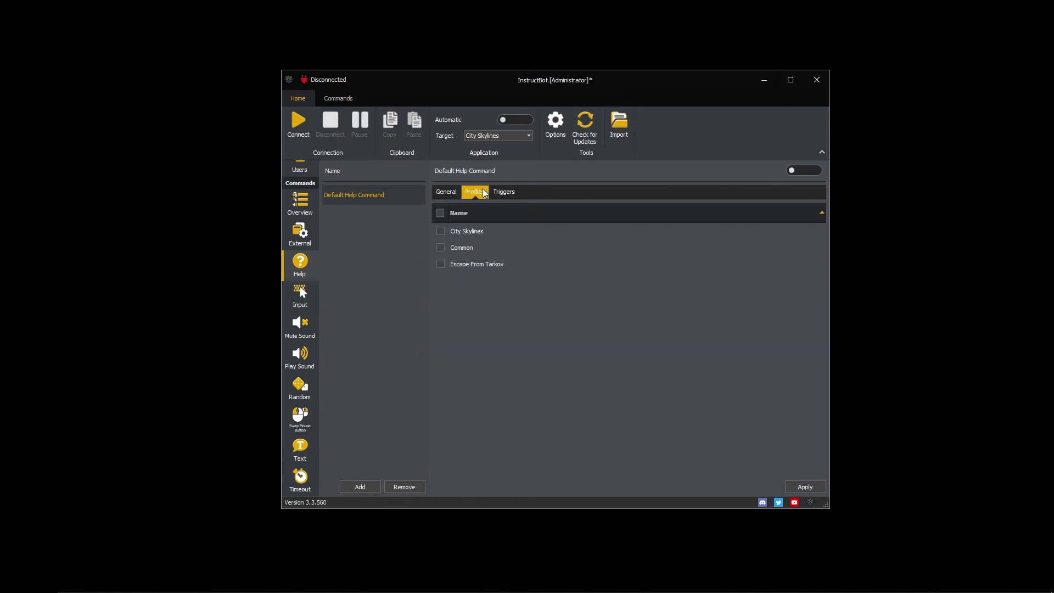
{"action": "left_click", "coordinate": [440, 249]}
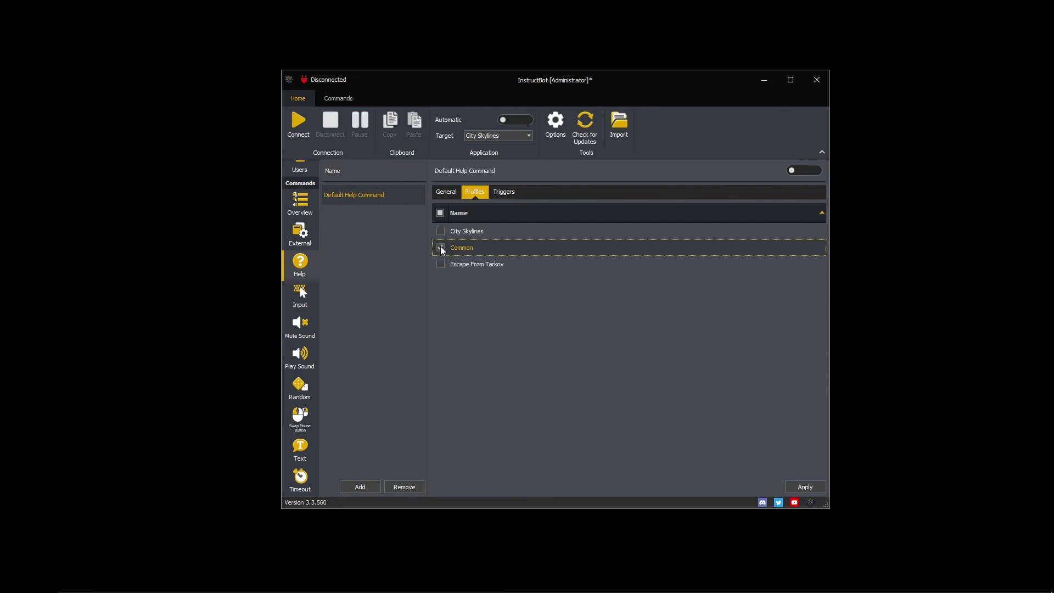
{"action": "left_click", "coordinate": [504, 192]}
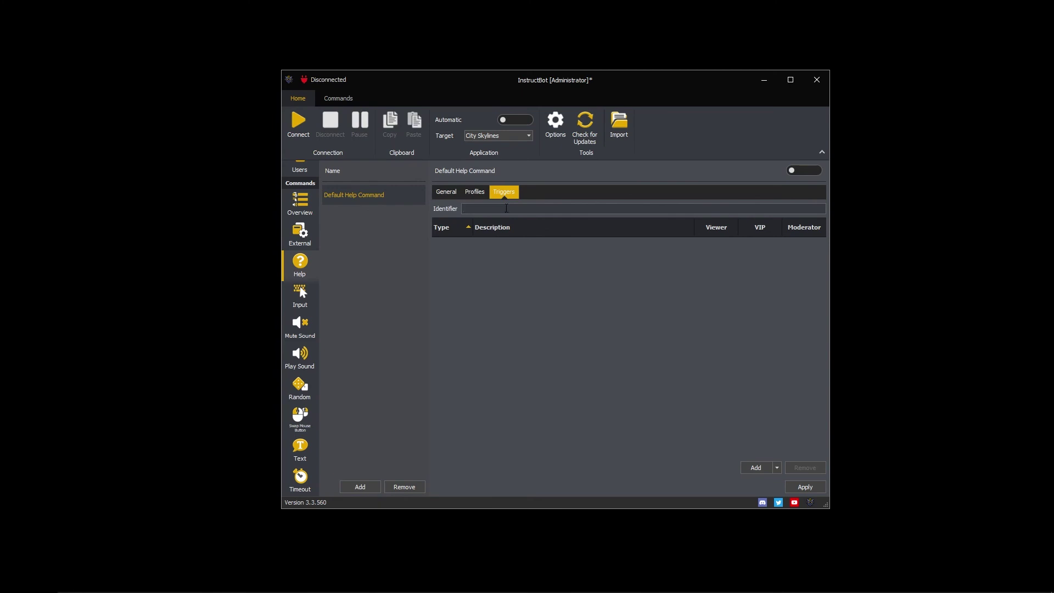
{"action": "type", "text": "help"}
Add a Free trigger to the help command, and apply the changes with the command enabled
{"action": "left_click", "coordinate": [778, 465]}
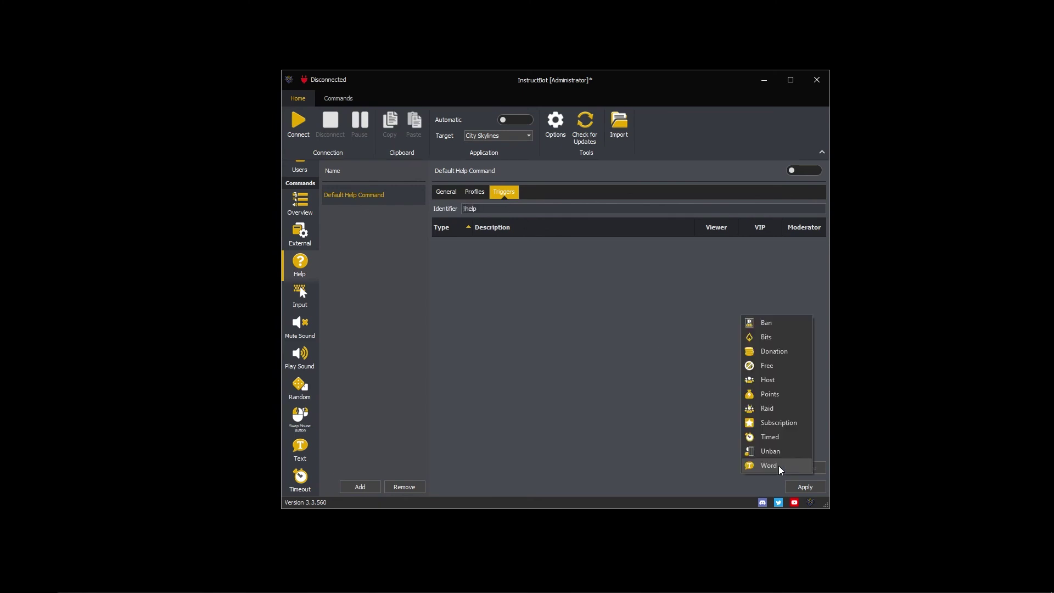
{"action": "left_click", "coordinate": [772, 366]}
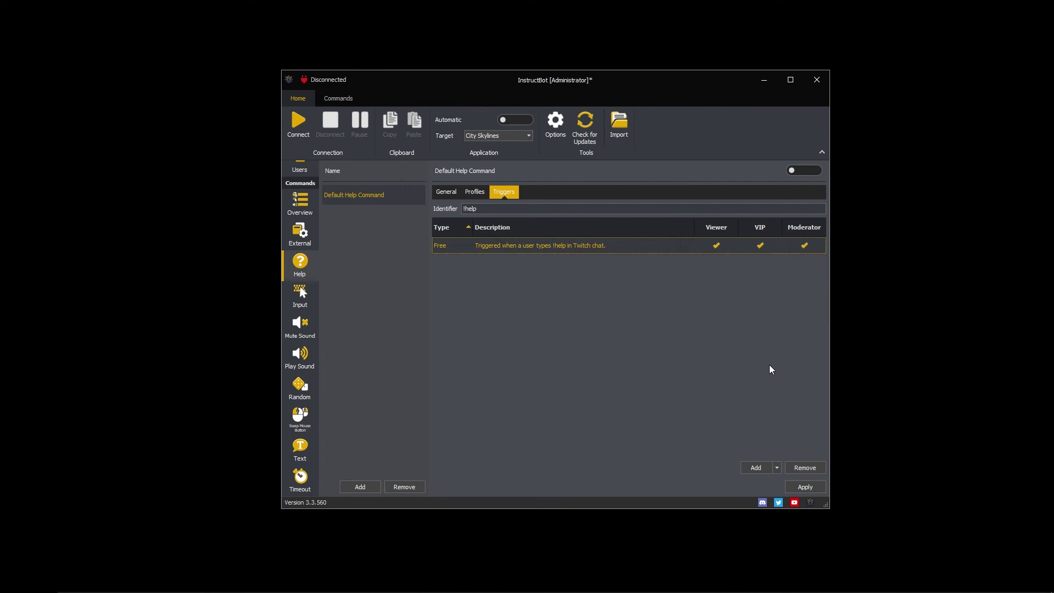
{"action": "left_click", "coordinate": [802, 171]}
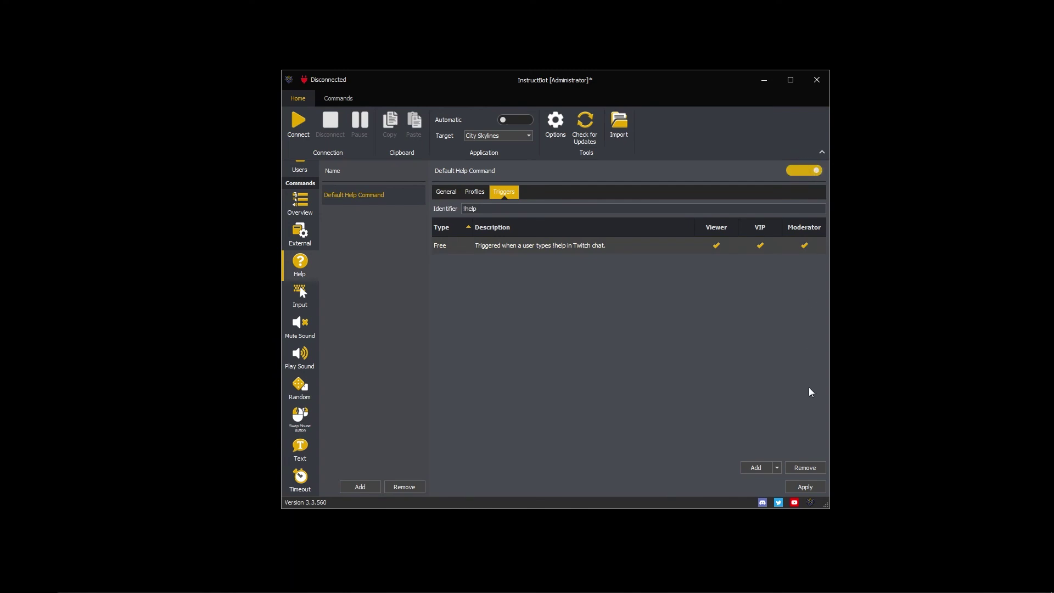
{"action": "left_click", "coordinate": [809, 487]}
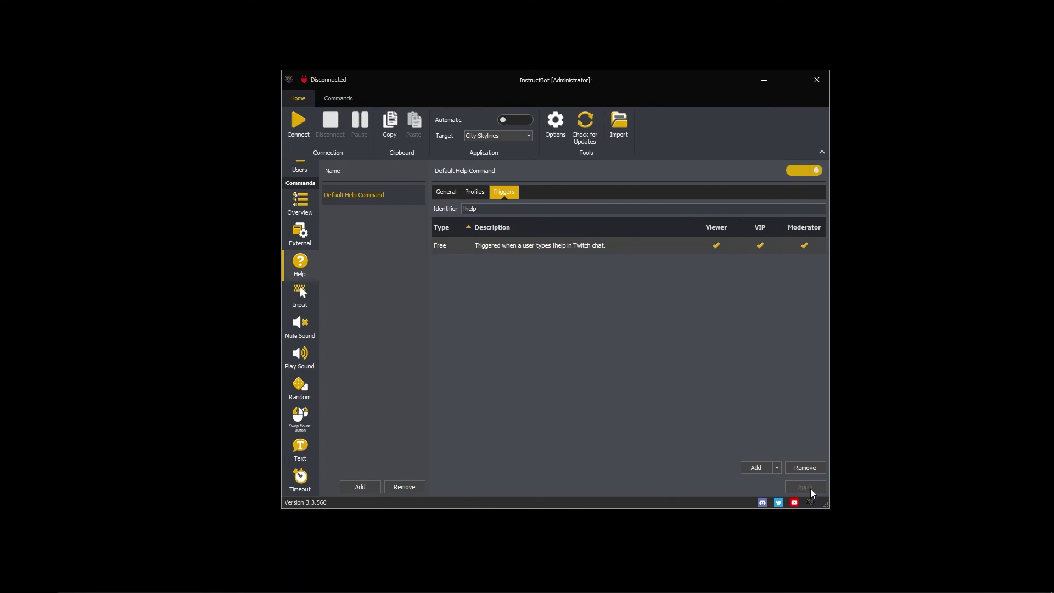